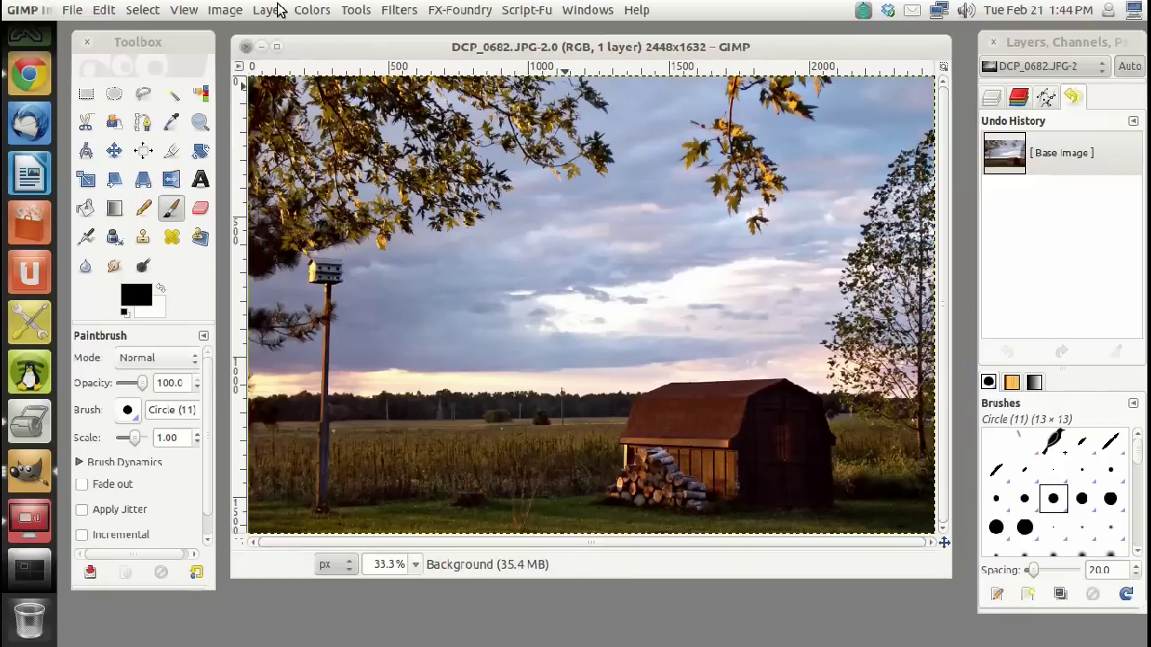
- Lasso the sky around the overhanging branch with Free Select and copy the selection
click(143, 94)
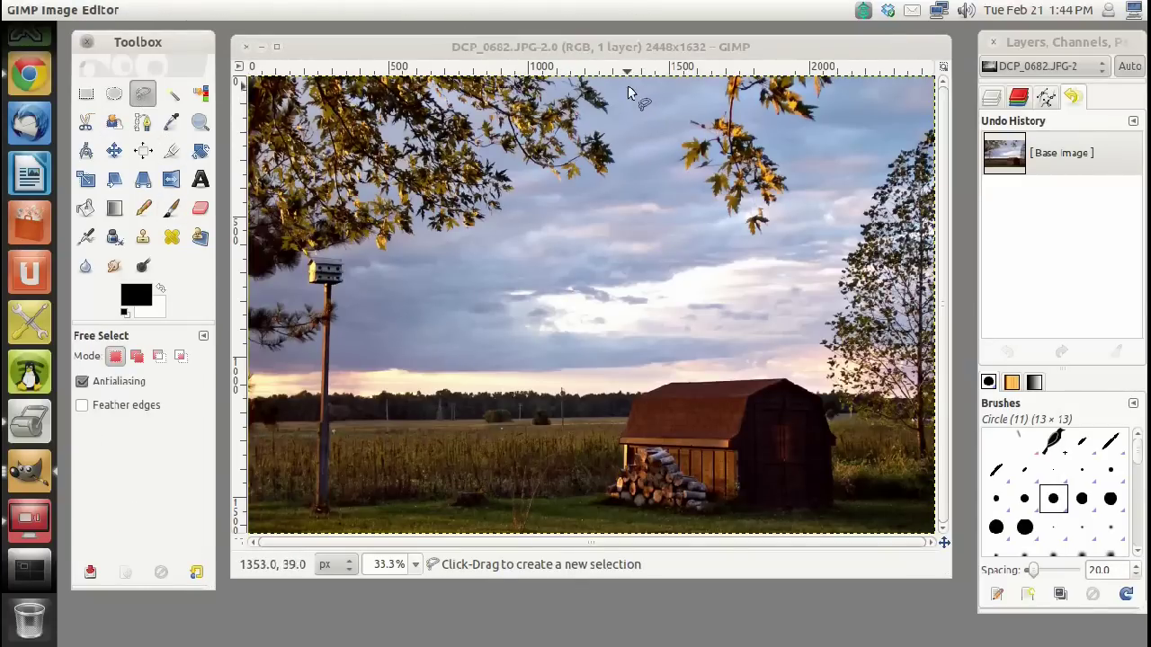
mouse_move(627, 85)
mouse_down()
mouse_move(624, 185)
mouse_move(534, 227)
mouse_move(448, 233)
mouse_move(355, 283)
mouse_move(406, 308)
mouse_move(680, 267)
mouse_move(719, 239)
mouse_move(713, 201)
mouse_move(664, 157)
mouse_move(706, 104)
mouse_move(701, 73)
mouse_move(650, 69)
mouse_move(624, 77)
mouse_move(629, 86)
mouse_up()
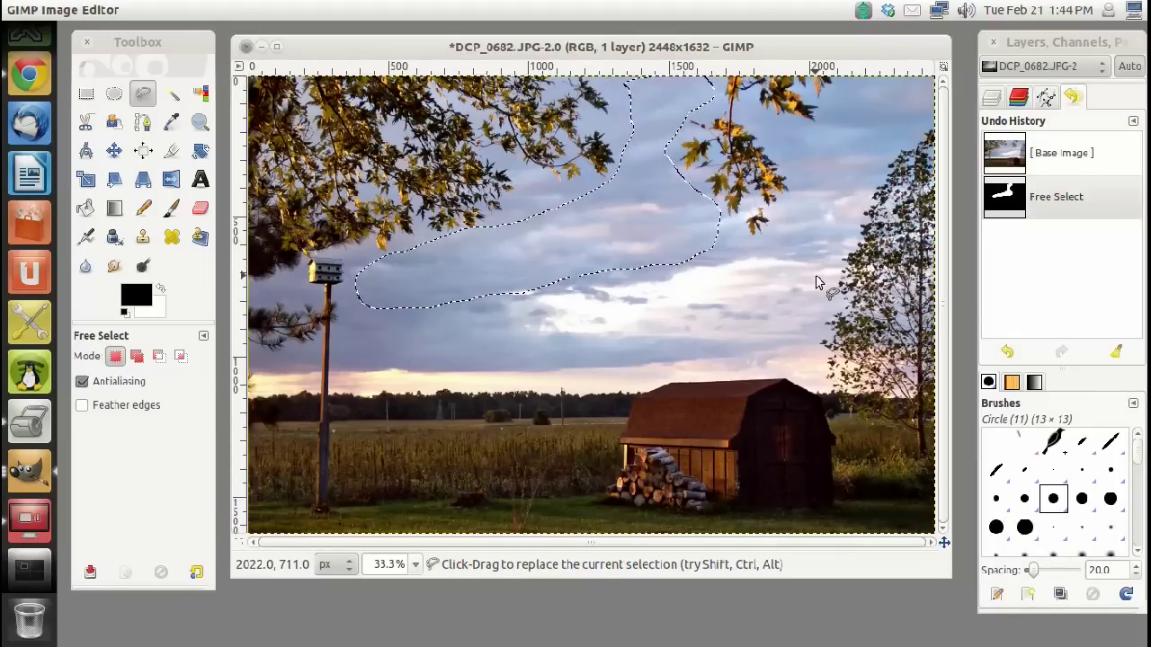
key(ctrl)
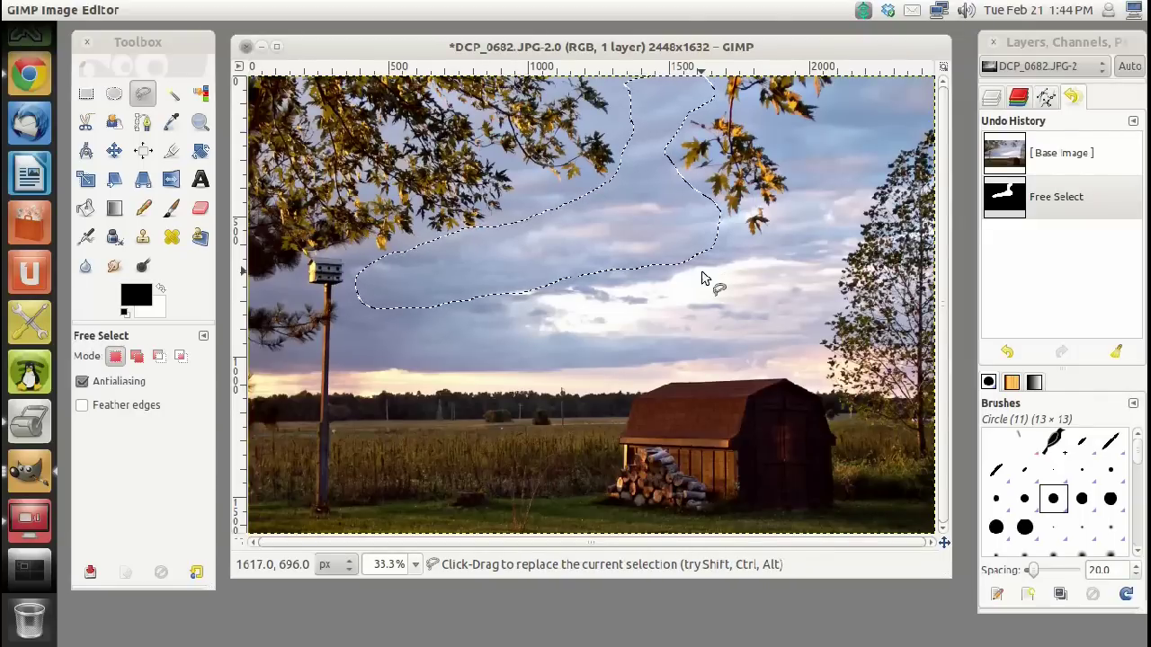
key(ctrl)
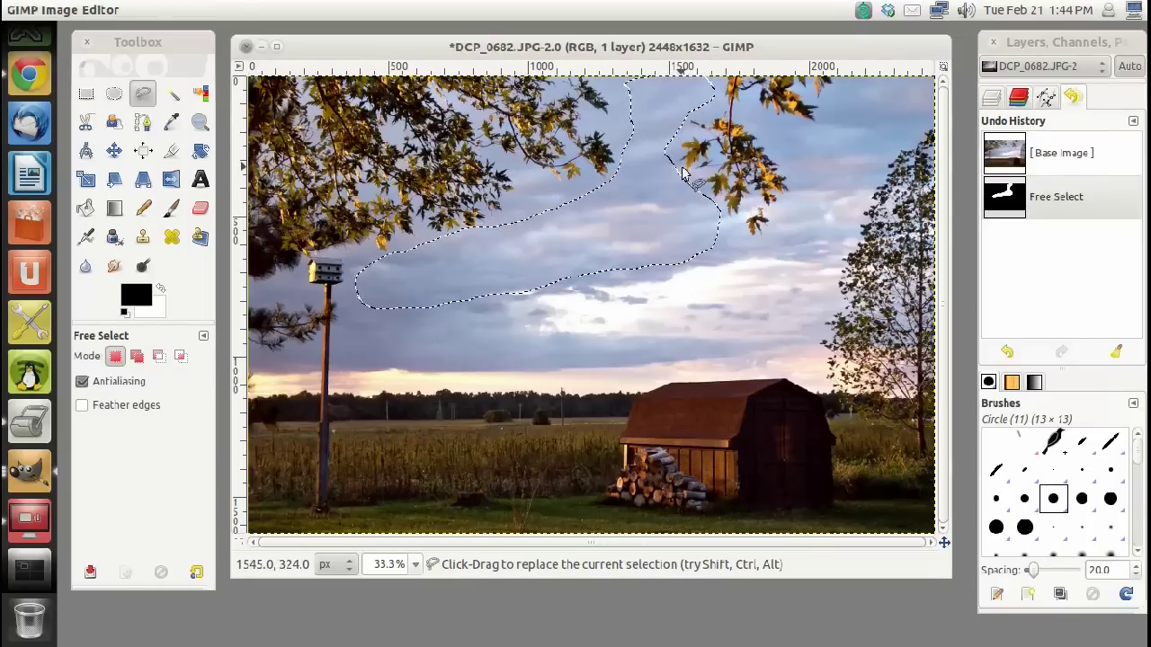
key(ctrl+c)
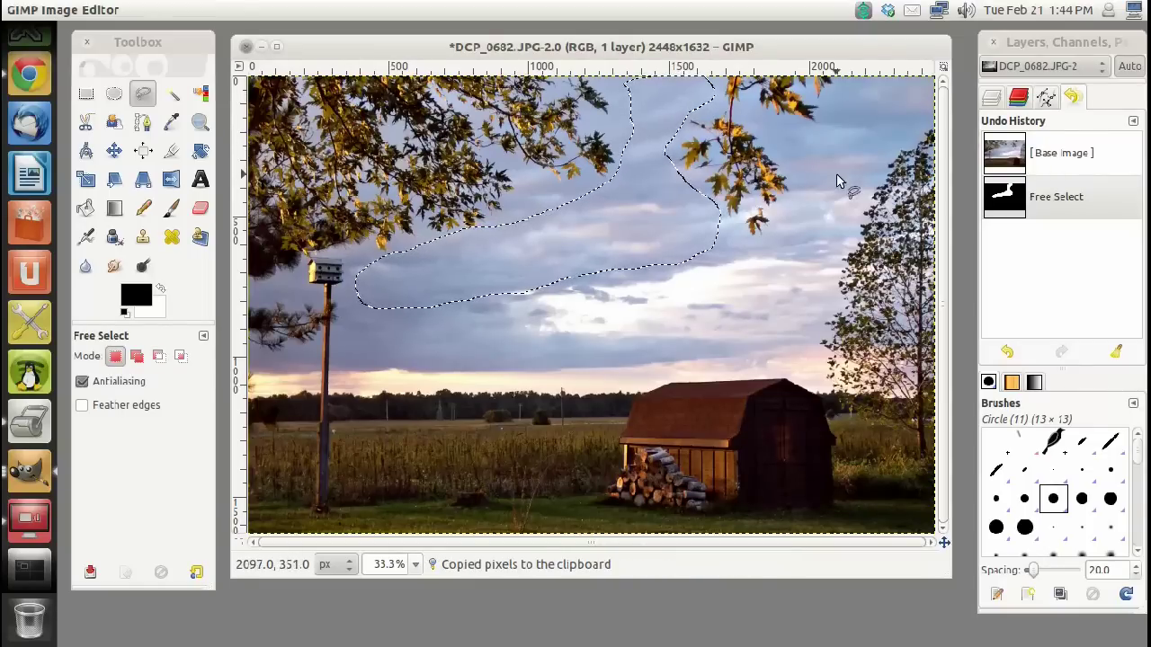
- Replace the selection with a freehand outline of the leafy twig at the top edge, then reach Filters > Map
mouse_move(840, 81)
mouse_down()
mouse_move(801, 134)
mouse_move(790, 247)
mouse_move(728, 239)
mouse_move(690, 203)
mouse_move(667, 156)
mouse_move(682, 108)
mouse_move(715, 77)
mouse_move(843, 82)
mouse_up()
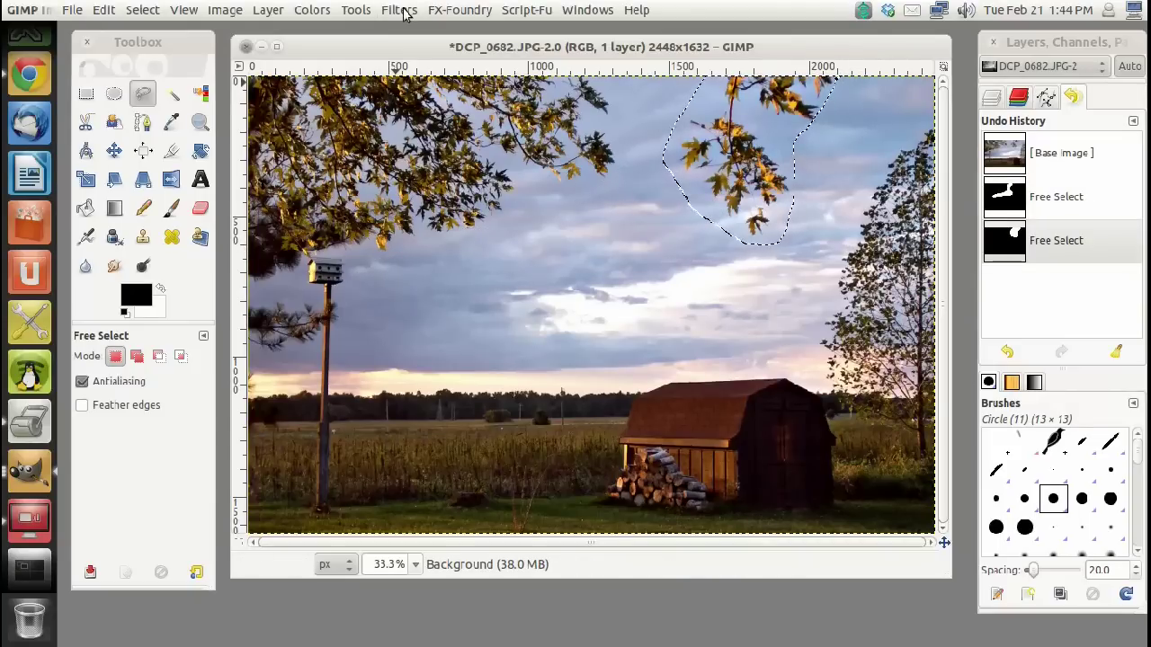
click(402, 10)
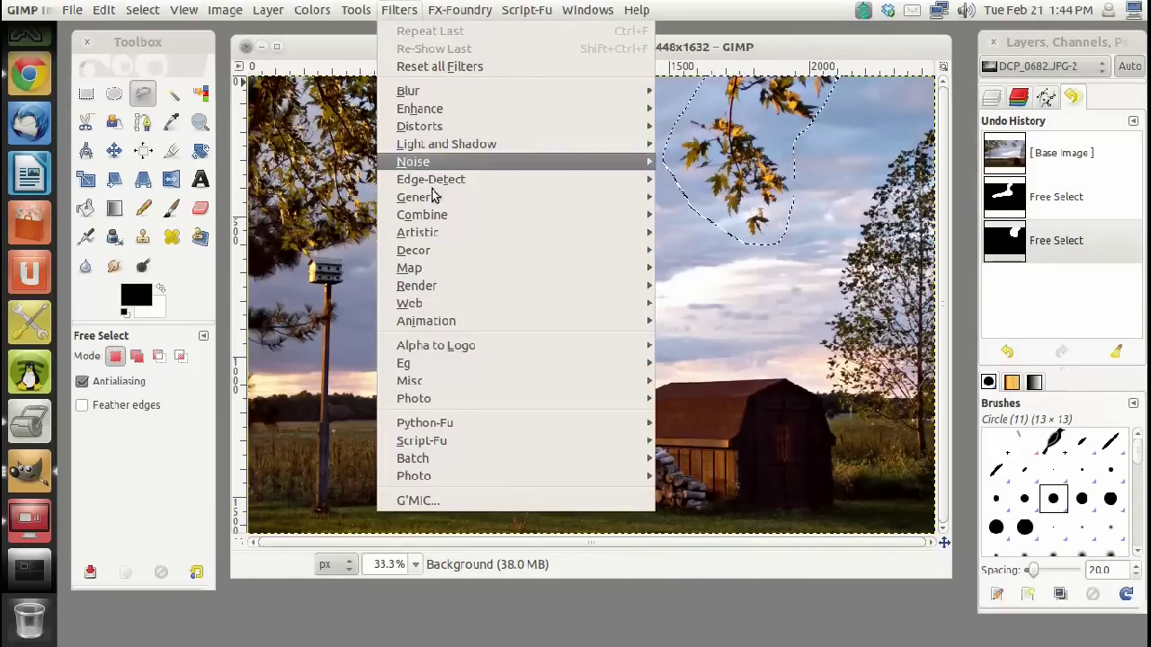
mouse_move(452, 273)
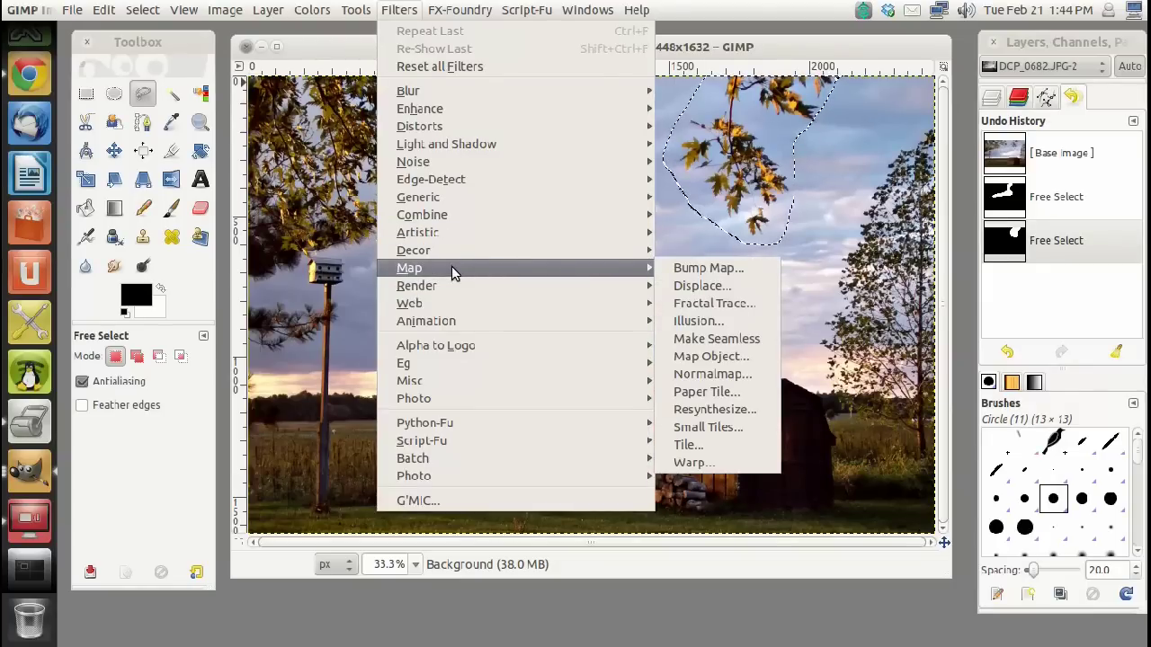
- Apply Resynthesize to the twig selection with horizontal and vertical tileable both unticked
click(705, 413)
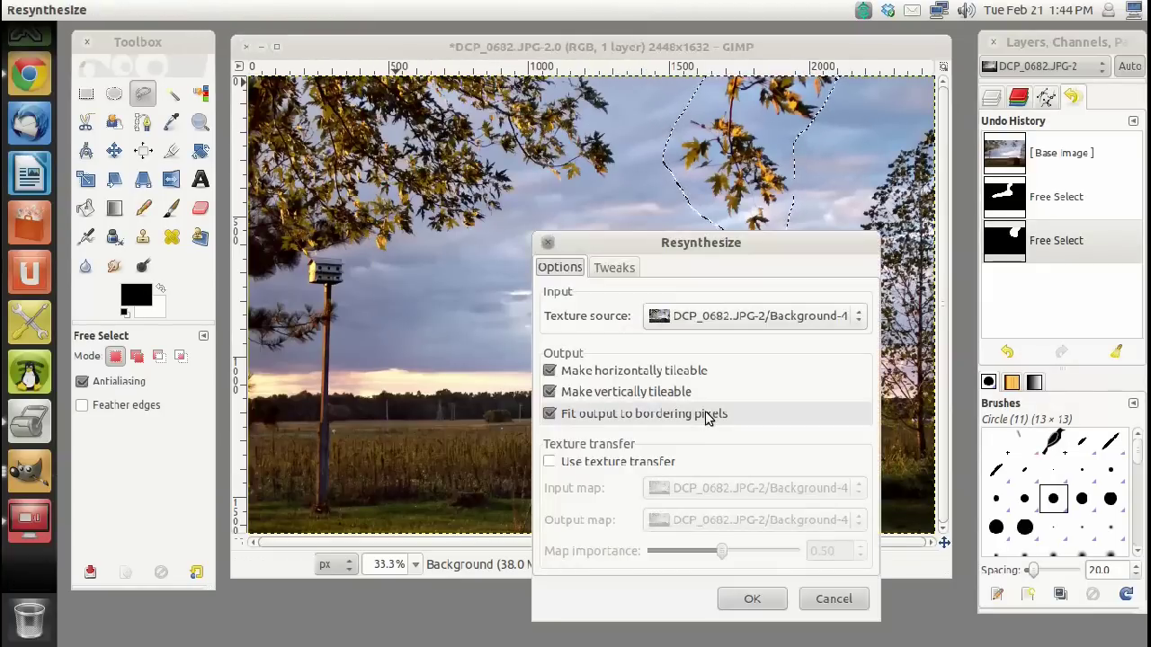
click(610, 371)
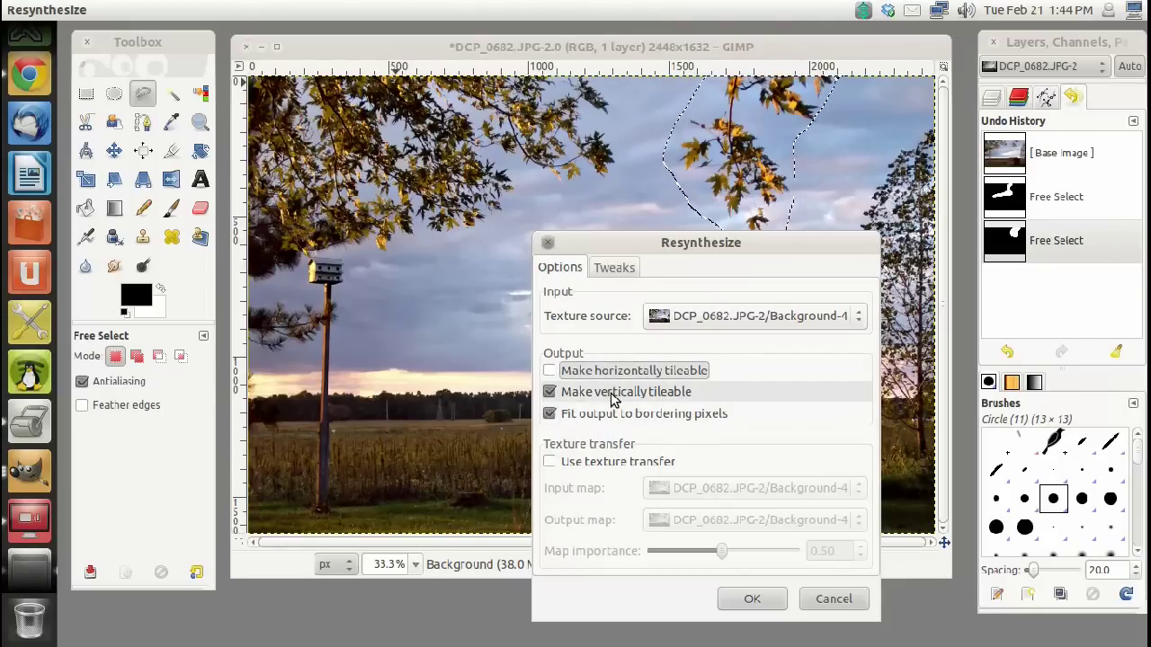
click(612, 401)
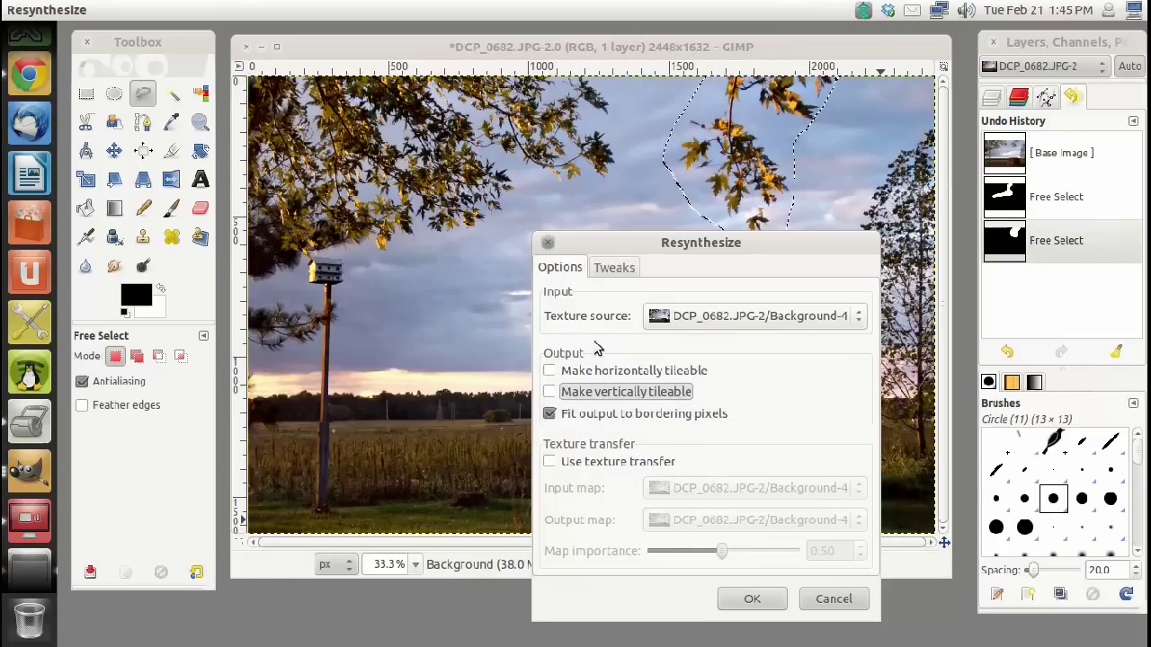
click(602, 263)
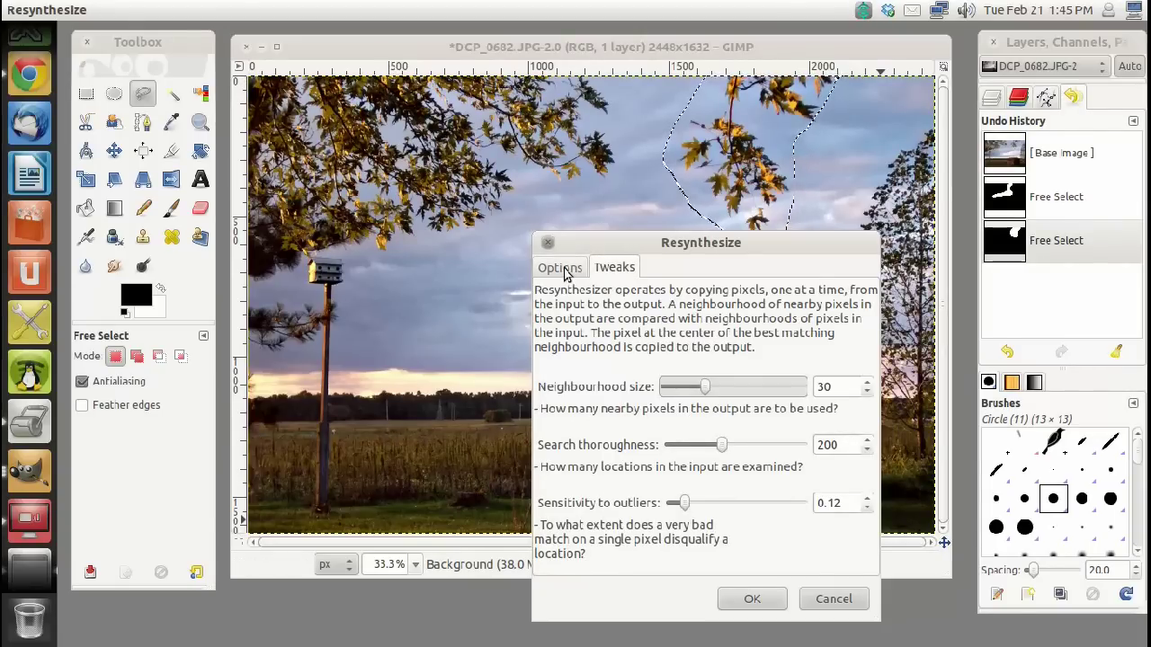
click(565, 270)
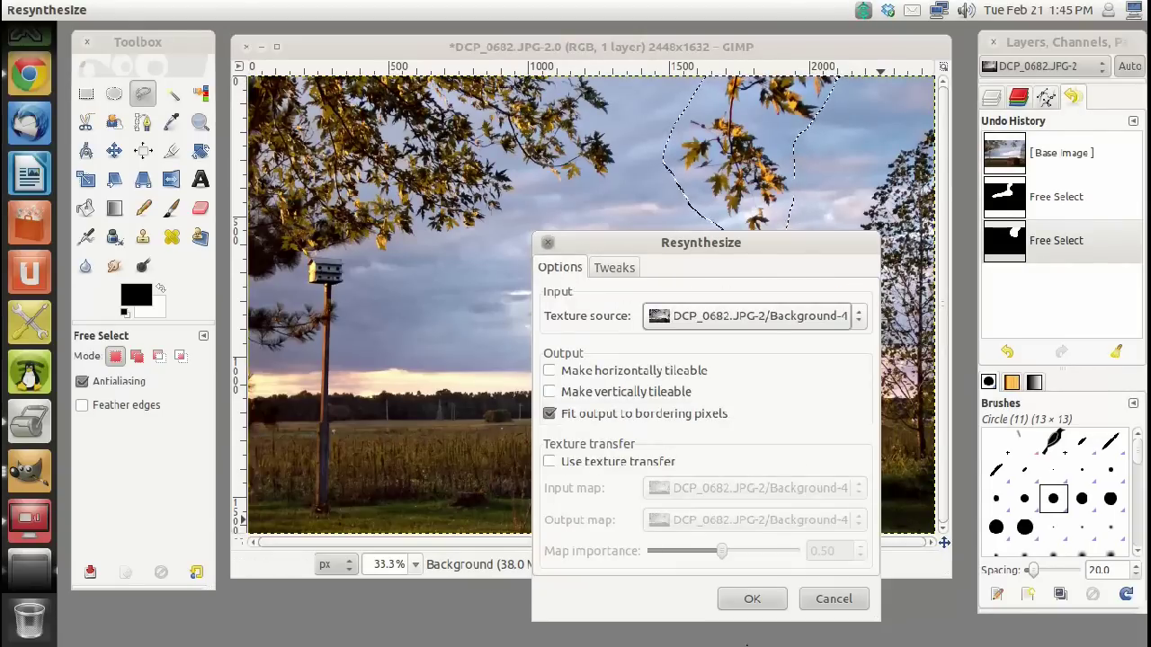
click(748, 599)
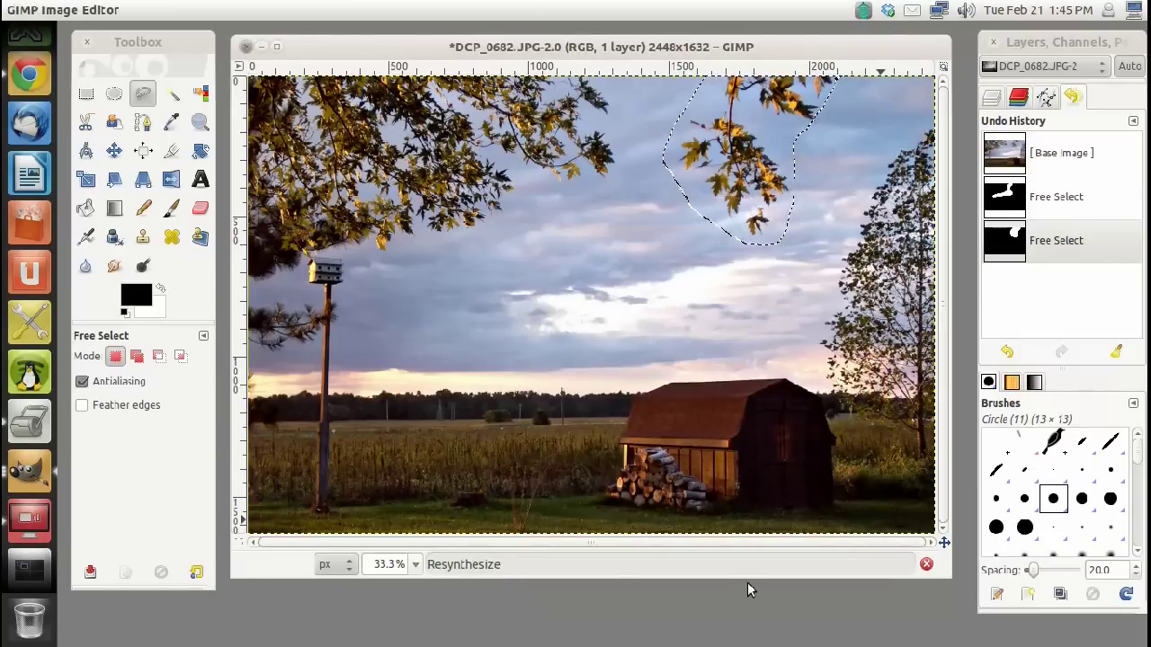
- Launch Ubuntu Software Center by searching 'ubuntu' in the Dash
key(super)
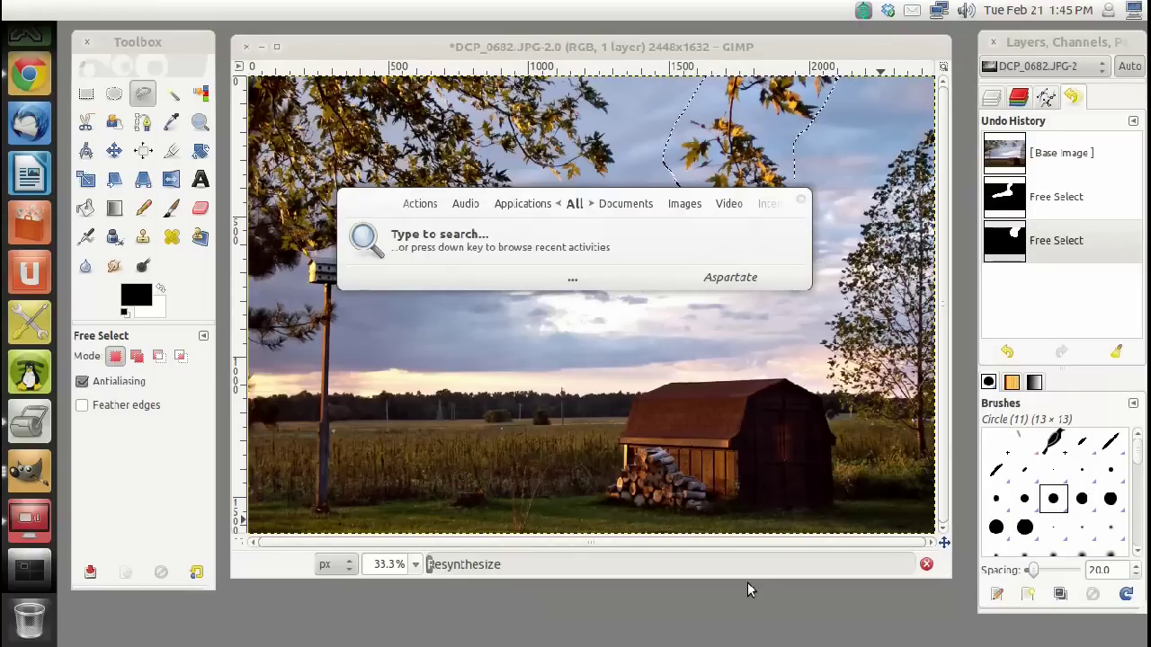
text(ubu)
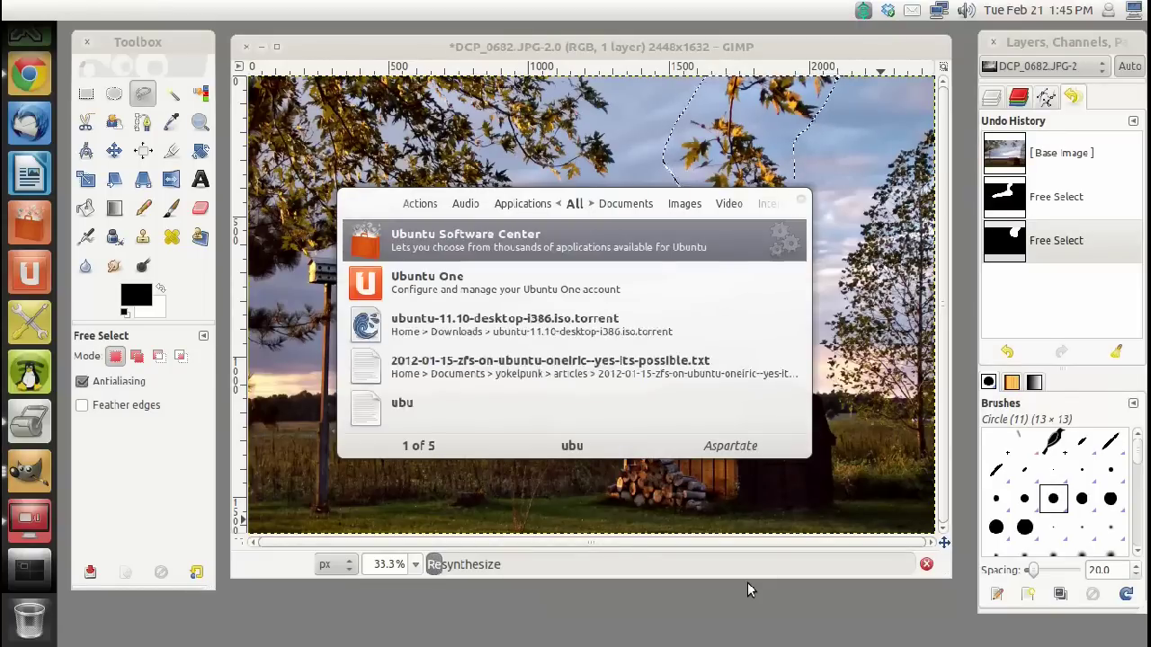
text(ntu)
key(Return)
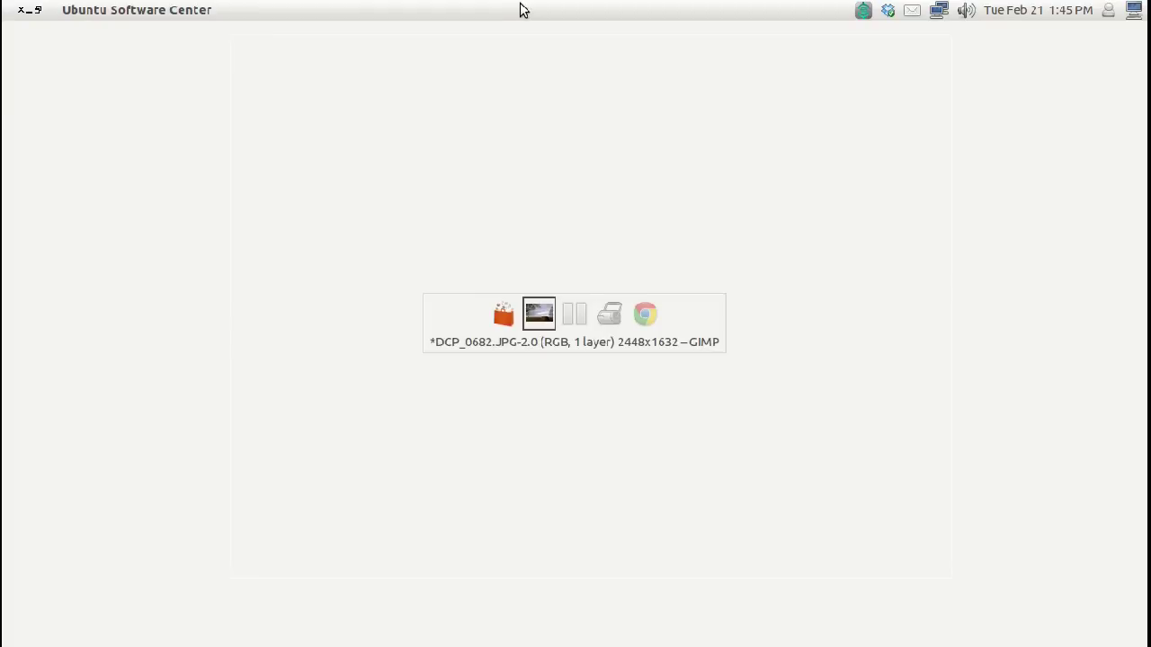
- Switch back to the GIMP photo window via the launcher icon
key(alt+Tab)
key(alt+Tab)
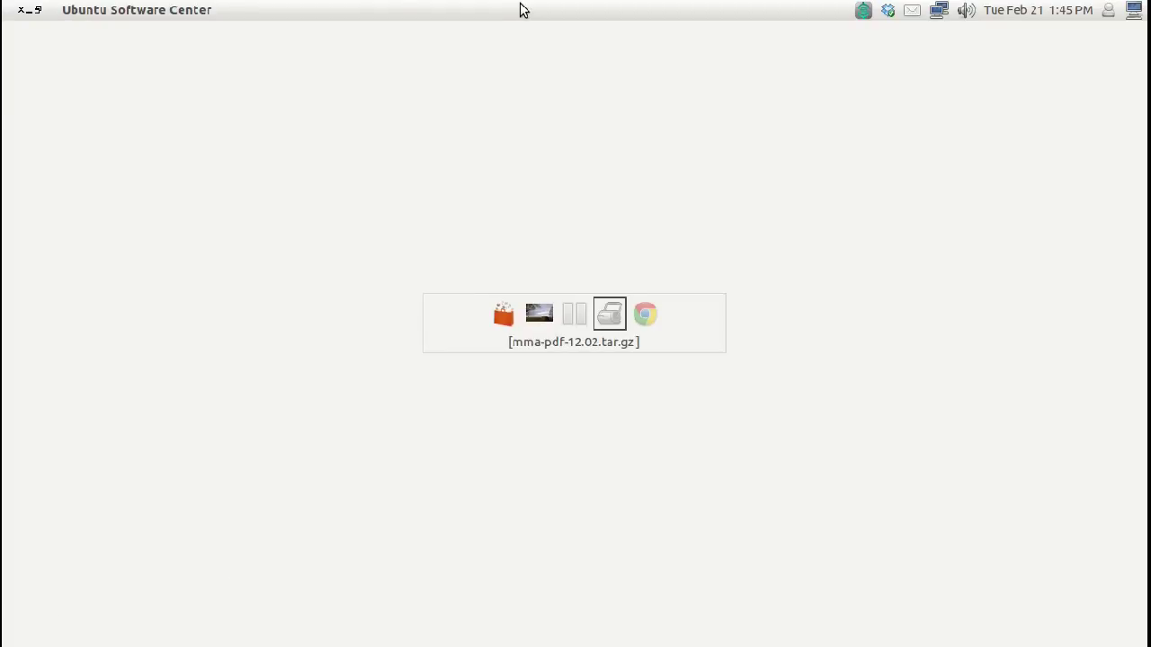
key(alt+Tab)
key(alt+Tab)
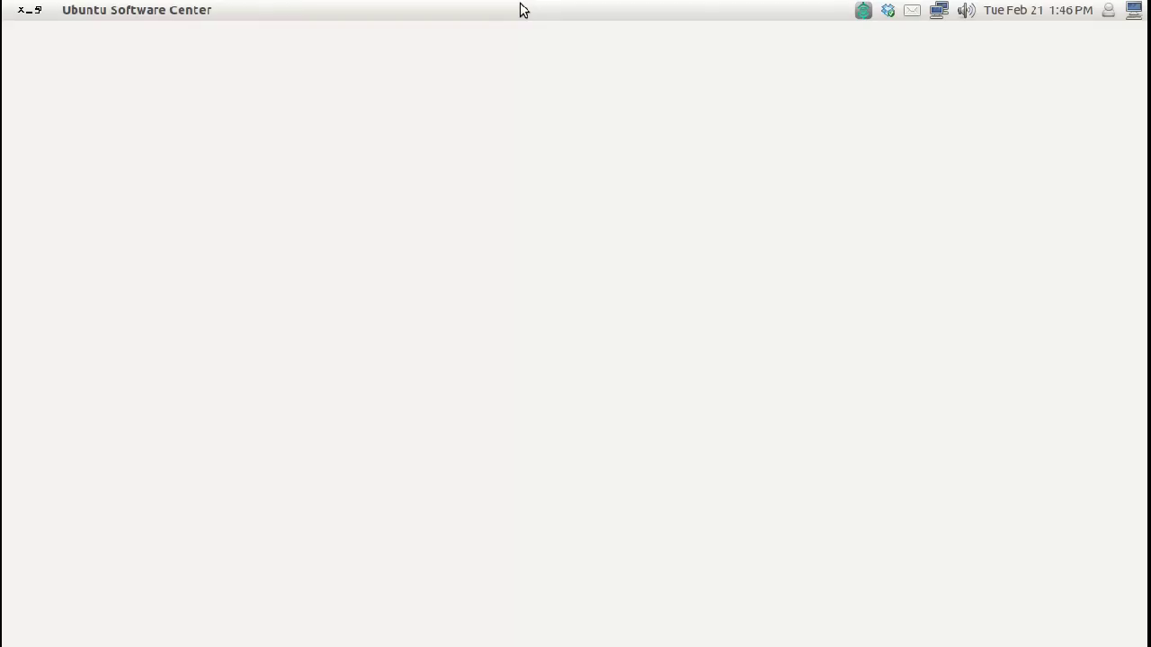
mouse_move(7, 344)
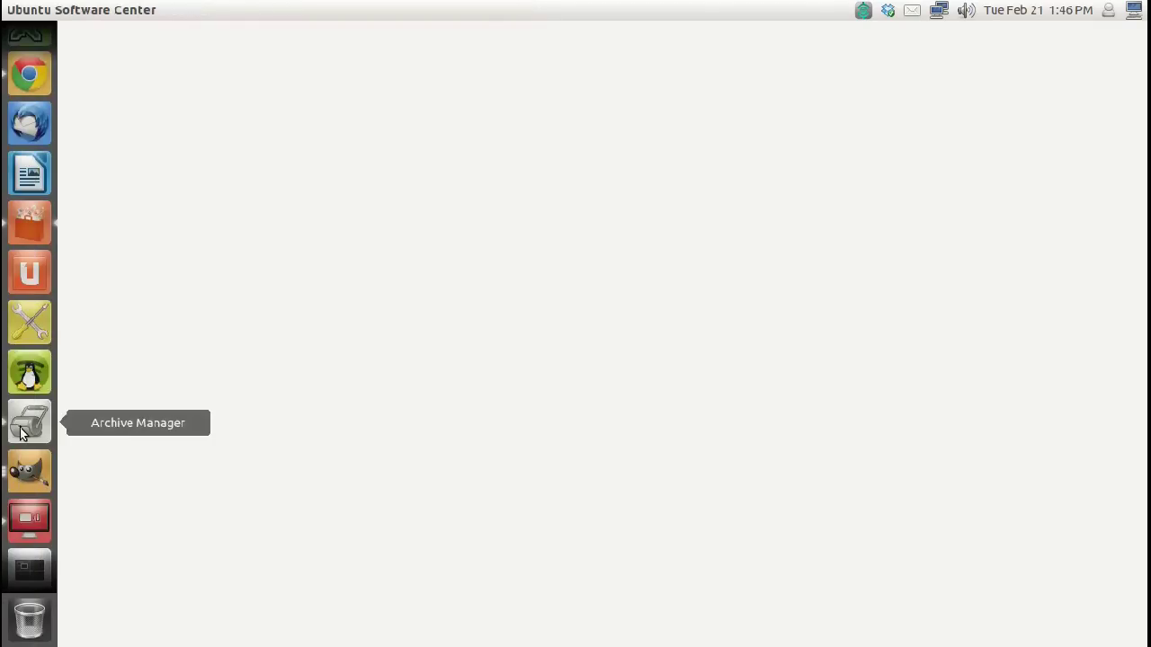
click(15, 469)
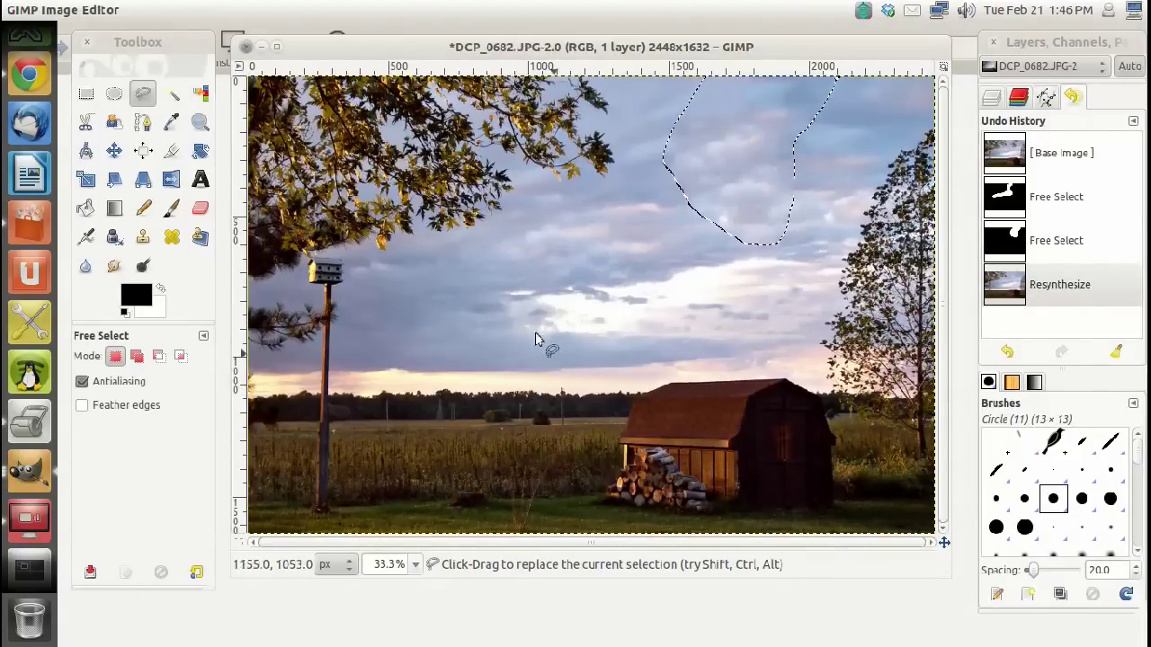
- Deselect the twig outline by clicking the canvas with Rectangle Select
click(85, 93)
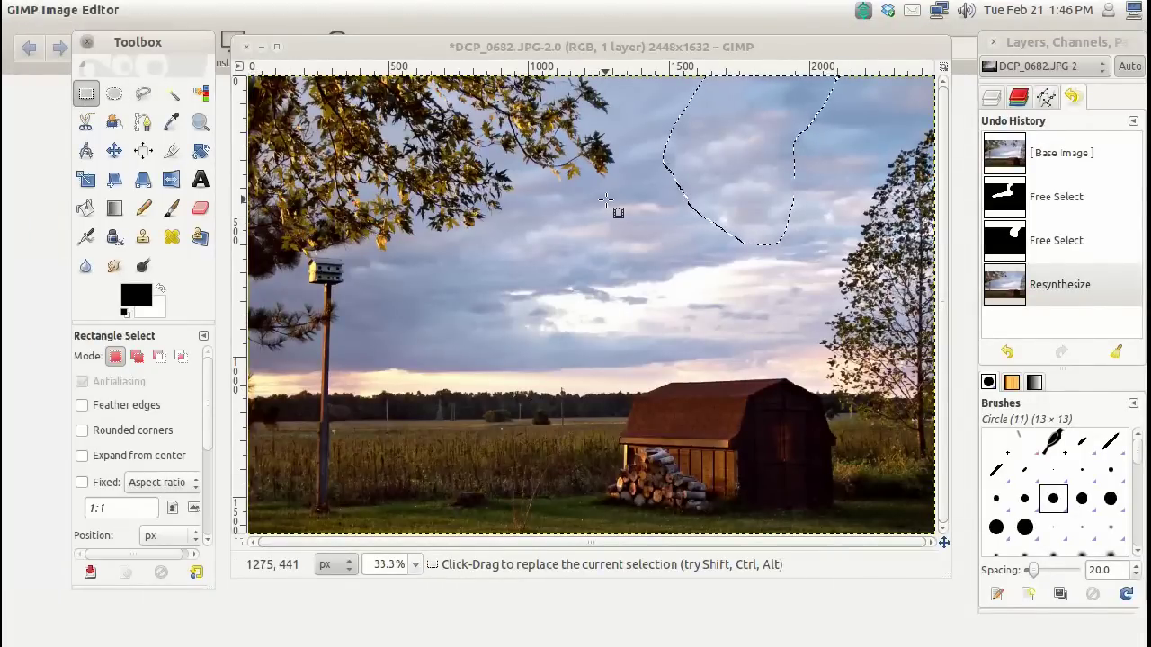
click(607, 202)
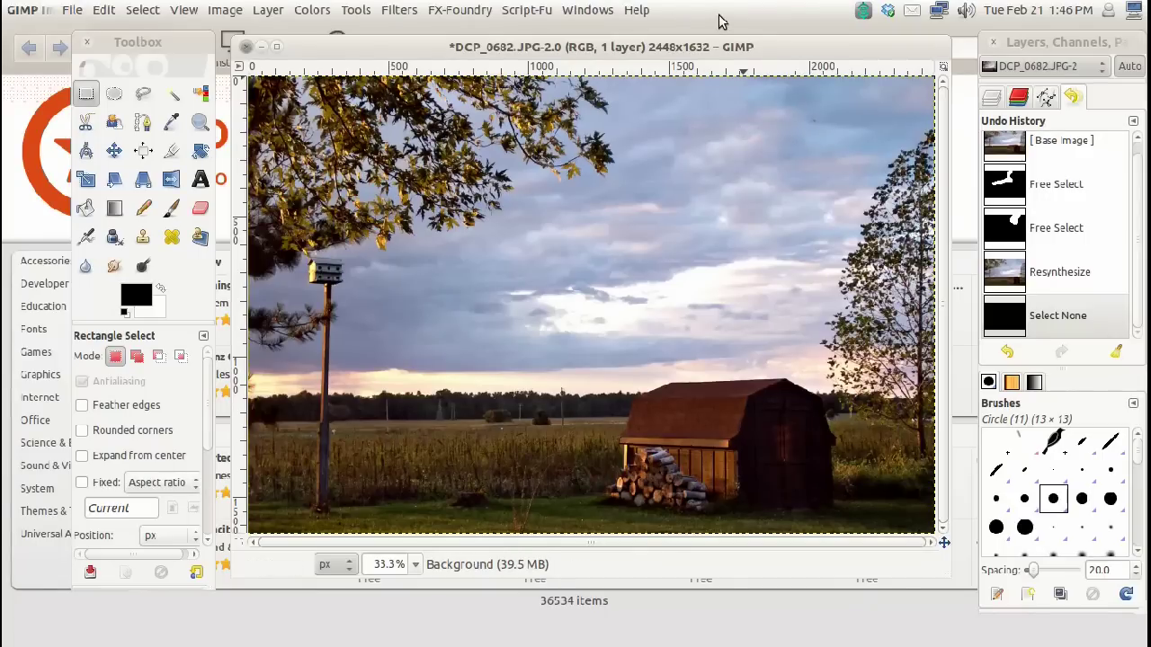
- Search Software Center for 'resynth' and open the Gimp plugin for texture synthesis details page
drag(719, 45, 705, 82)
click(711, 52)
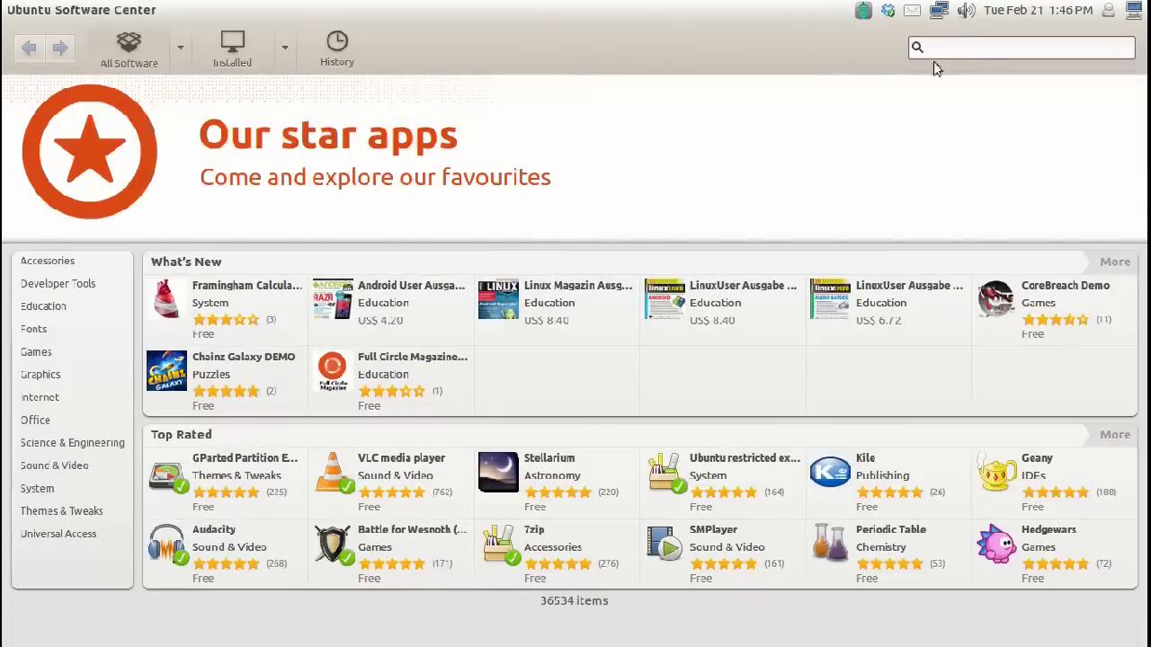
text(resynthesize)
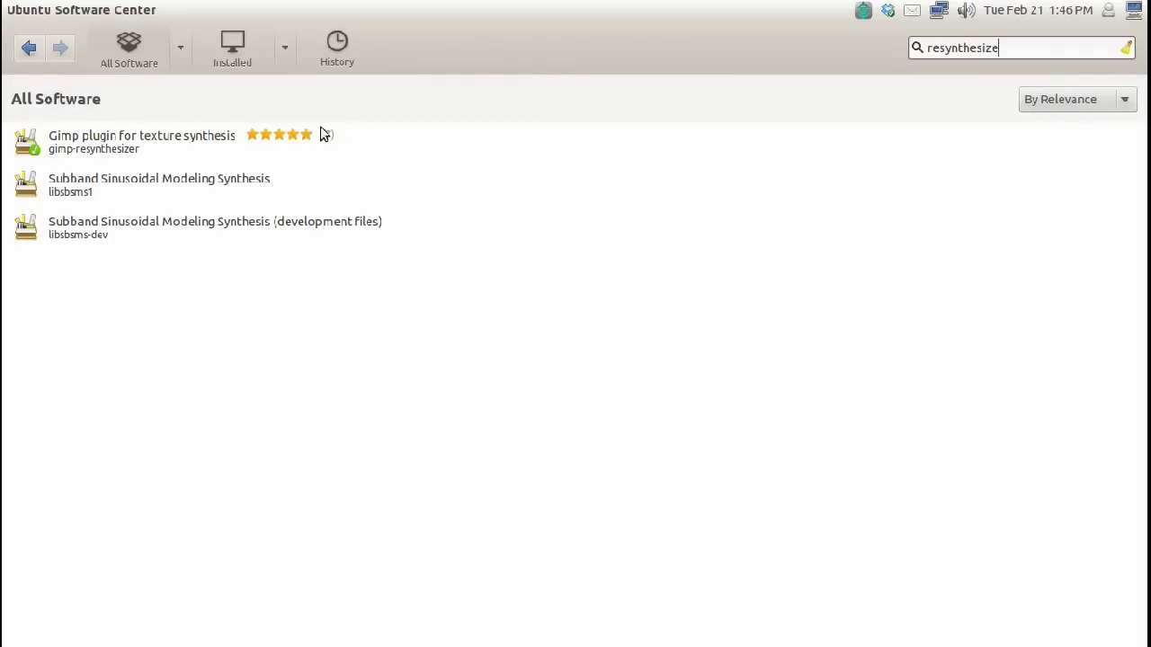
click(75, 142)
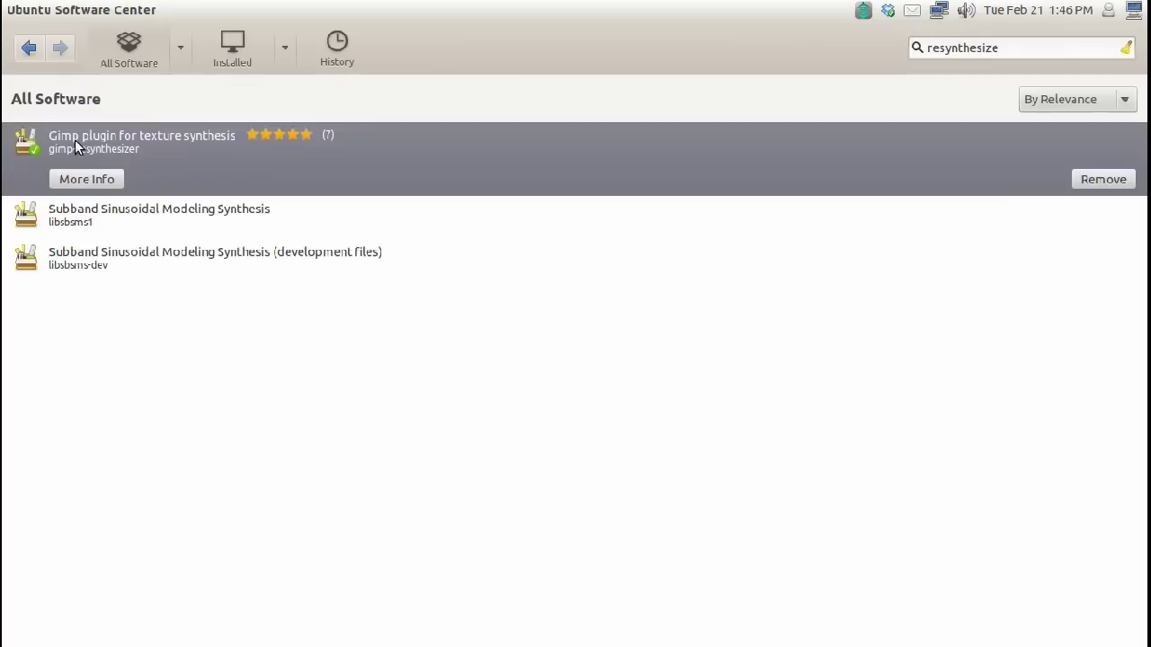
click(61, 192)
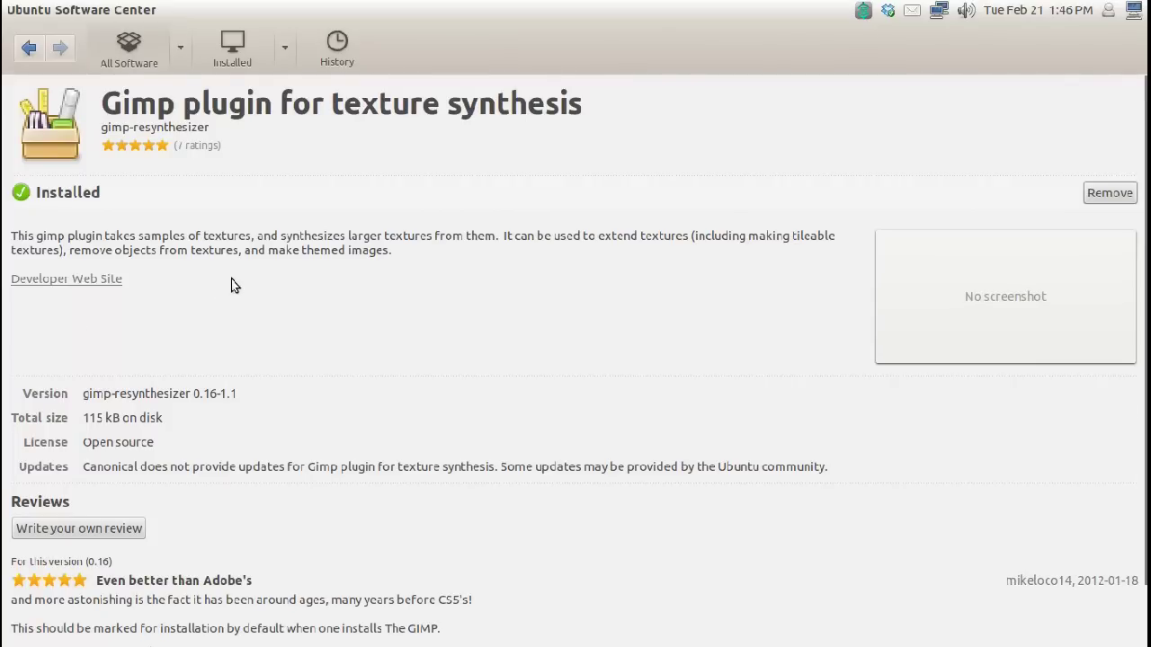
key(alt)
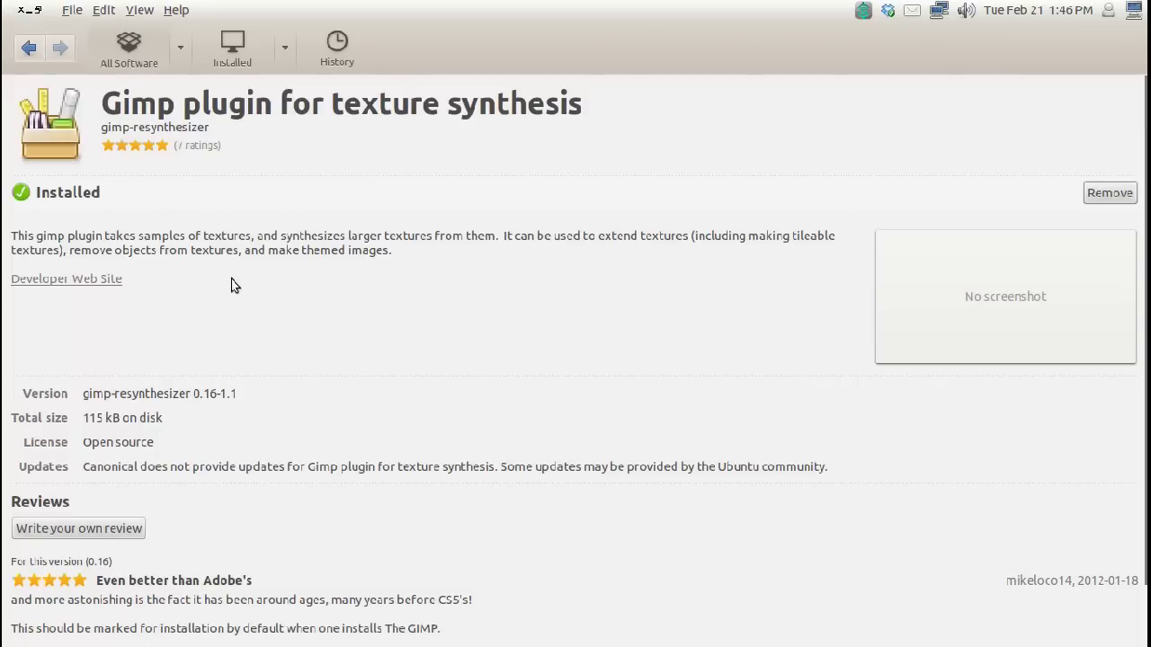